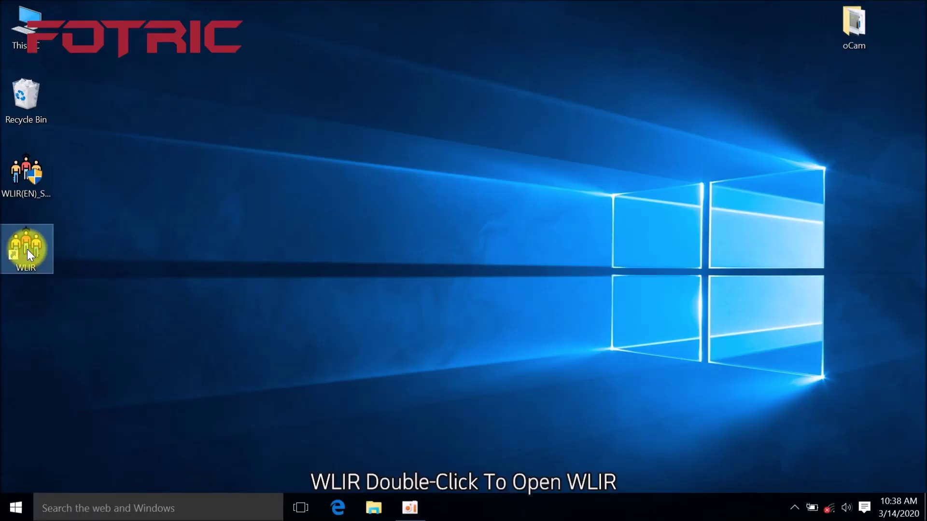
Step: Launch FOTRIC WLIR Auto IR Temp. Screen from its desktop icon
double_click(28, 251)
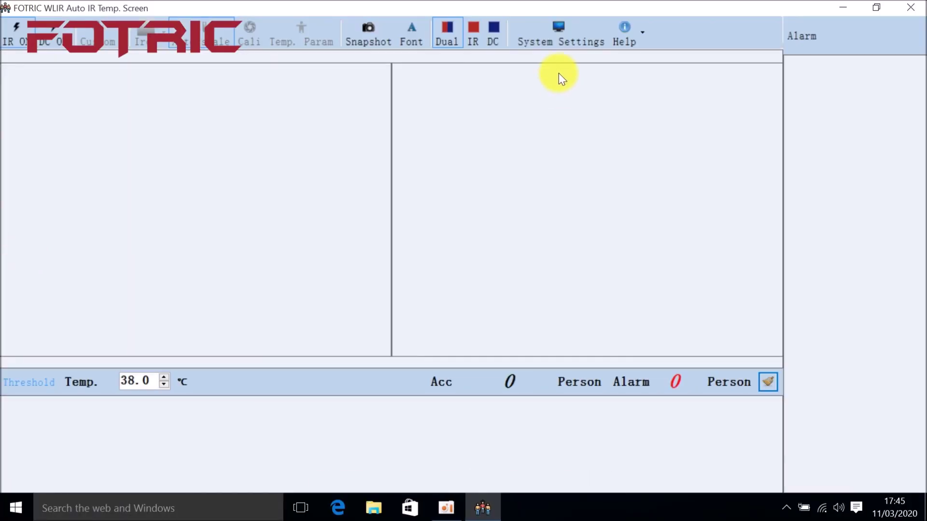
Step: Activate AI face detection on the Common settings page and save the settings
click(558, 30)
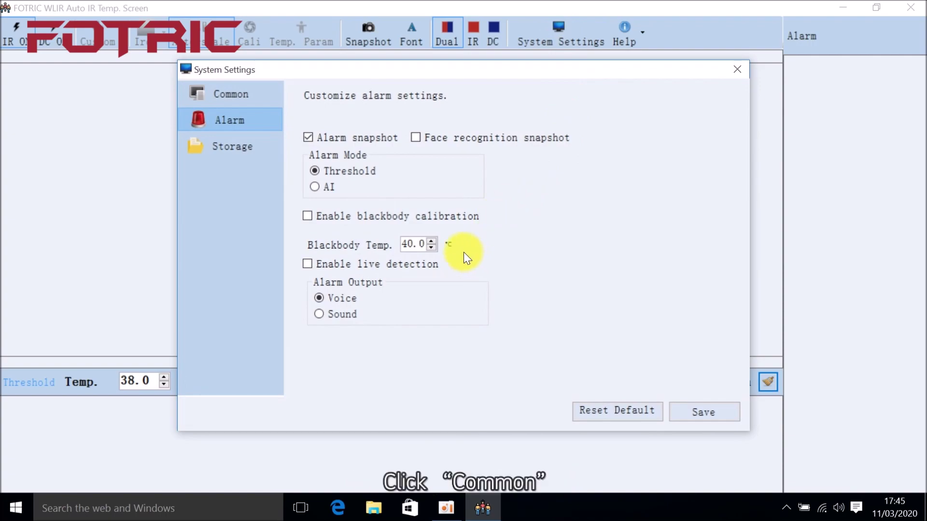
click(256, 92)
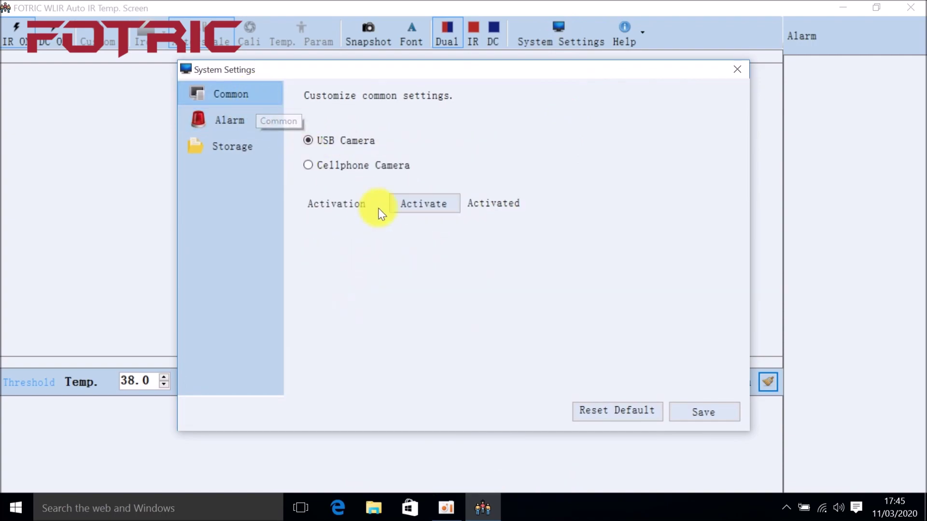
click(445, 203)
click(529, 293)
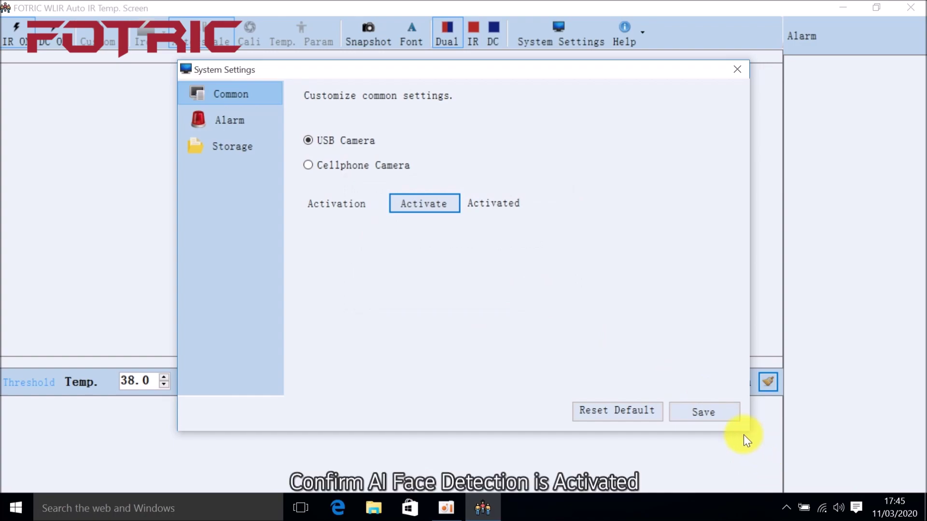
click(723, 409)
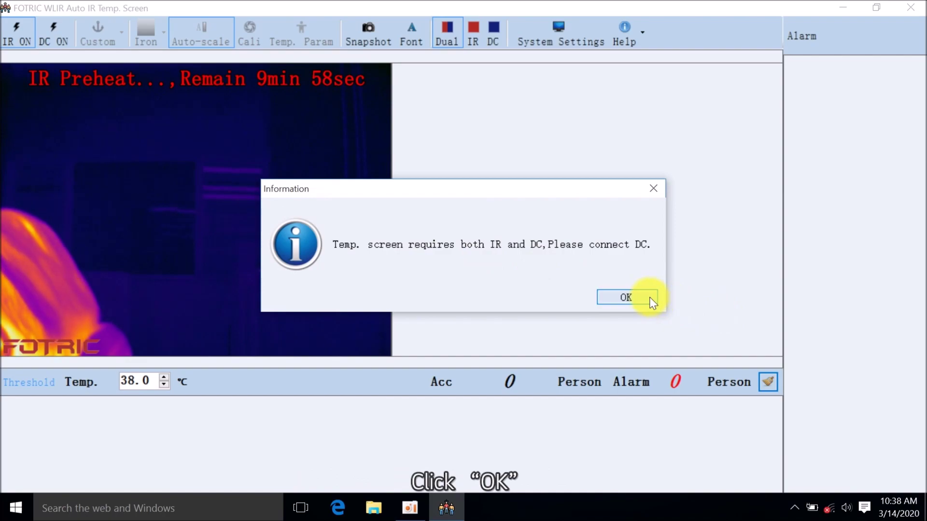
Step: Turn on the visual feed using the Logitech HD Webcam C310 as the USB camera
click(647, 297)
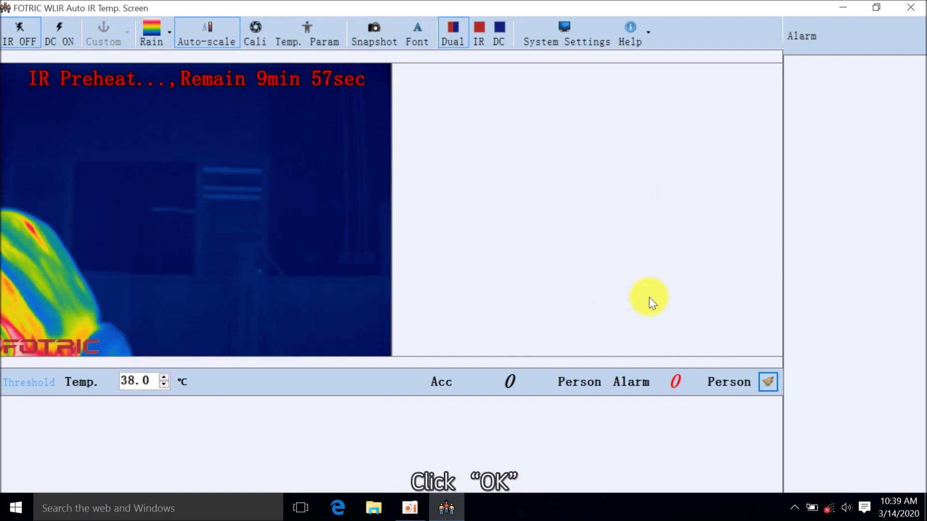
click(65, 34)
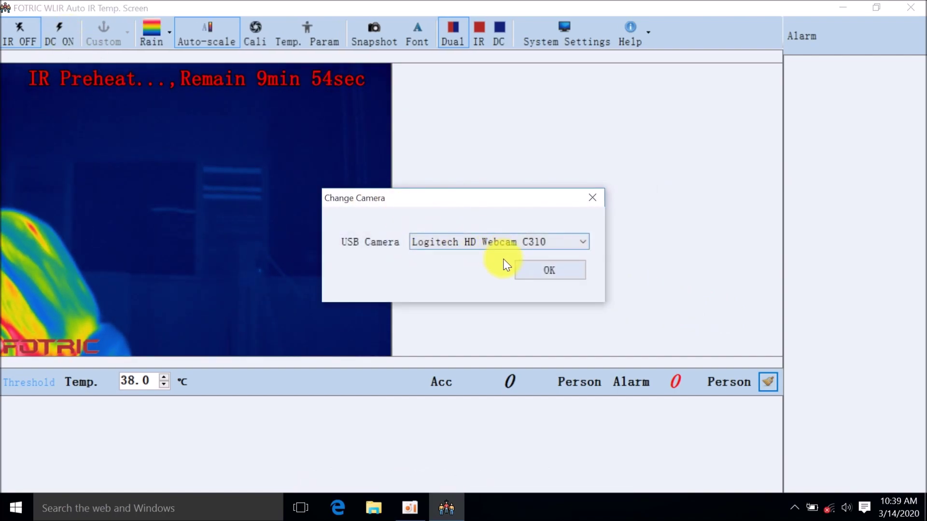
click(548, 242)
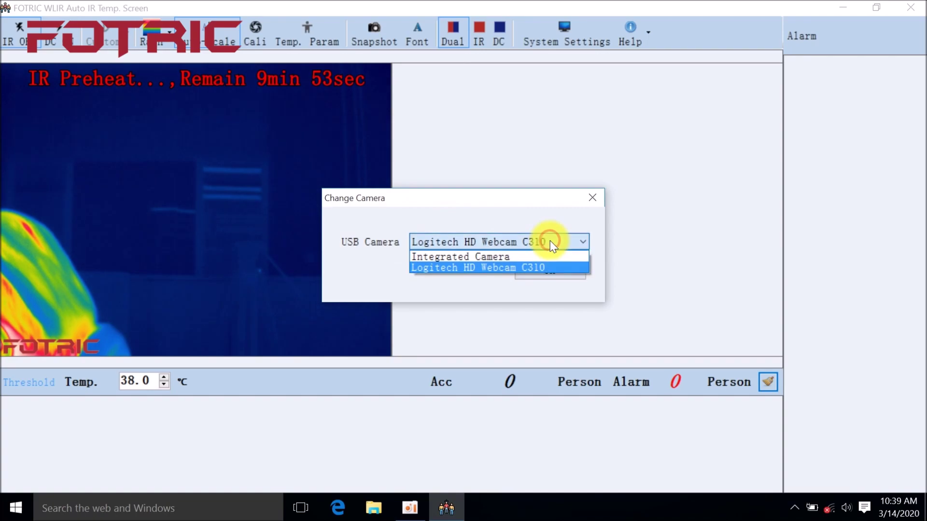
click(523, 265)
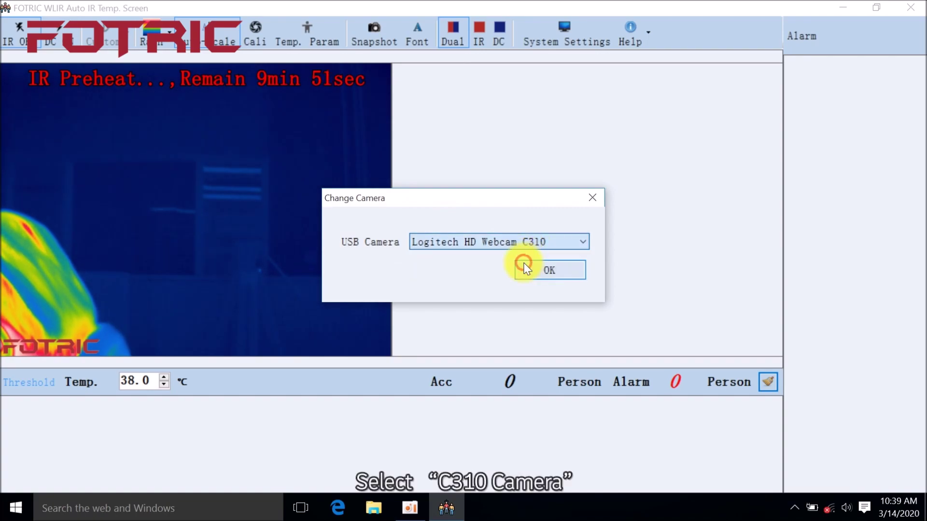
click(573, 274)
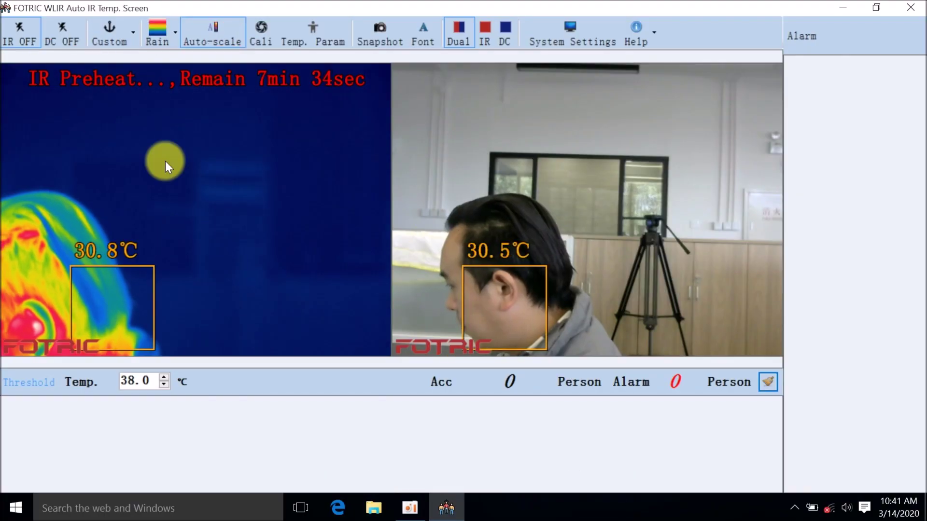
Step: Switch the image match mode to Custom and confirm the change
click(113, 37)
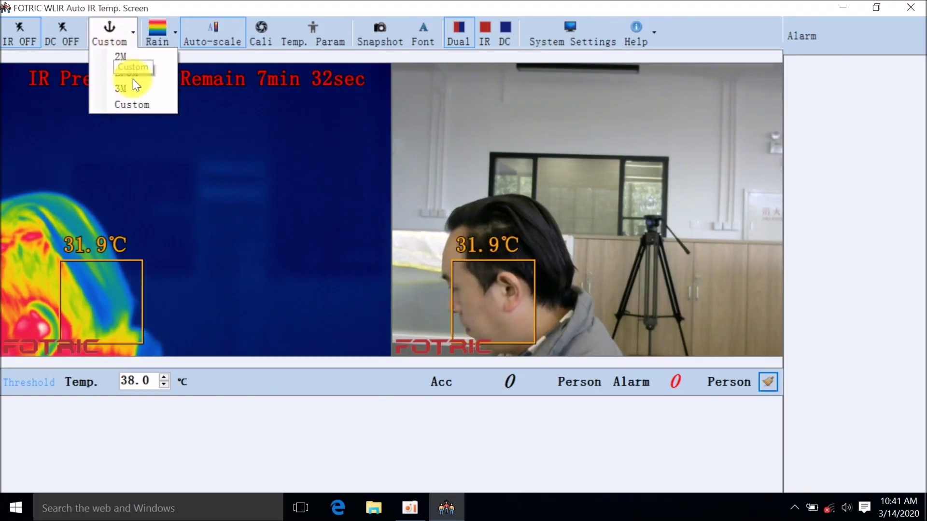
click(136, 106)
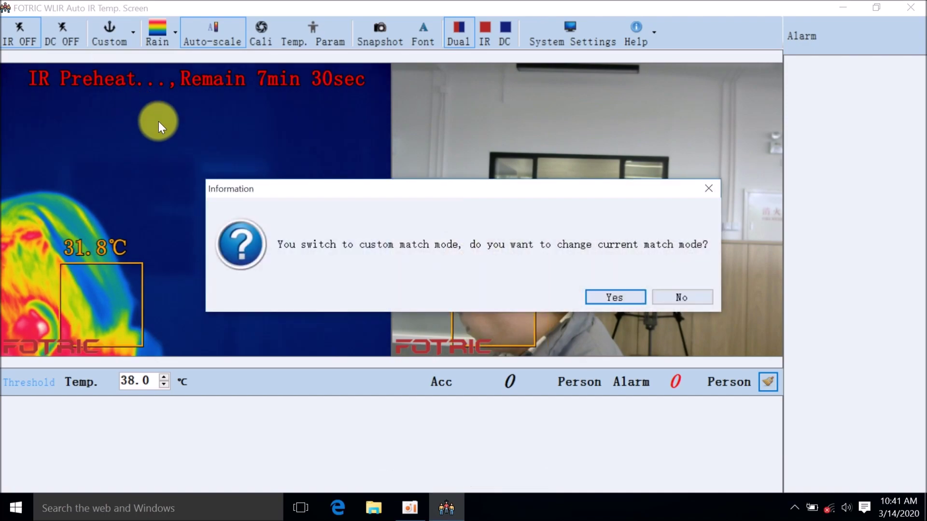
click(603, 292)
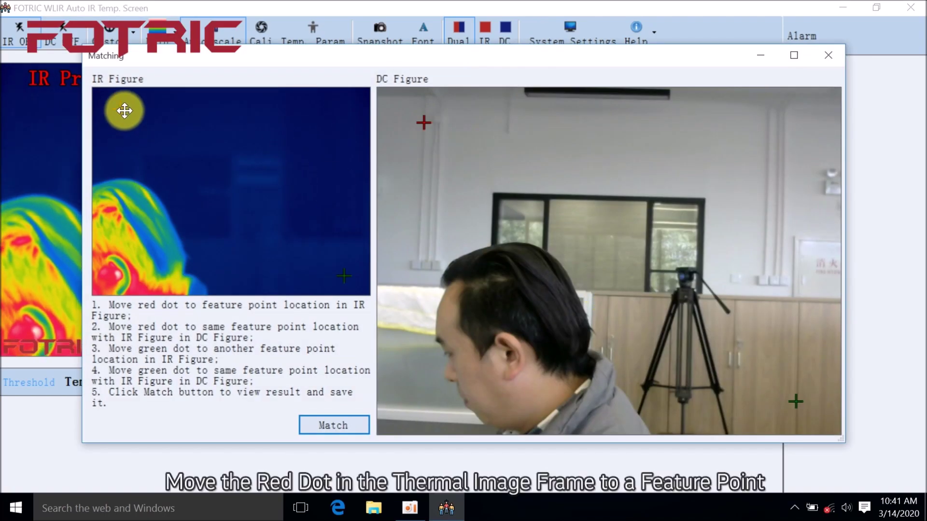
Step: Pin red and green points on matching features, including the man's ear, then preview the overlay
drag(124, 109, 112, 233)
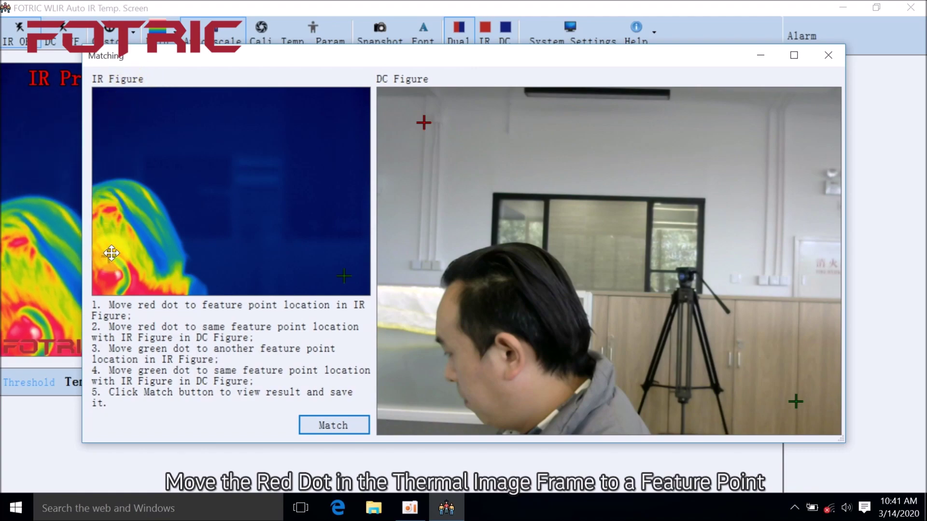
mouse_move(343, 276)
mouse_down()
mouse_move(213, 263)
mouse_move(185, 275)
mouse_up()
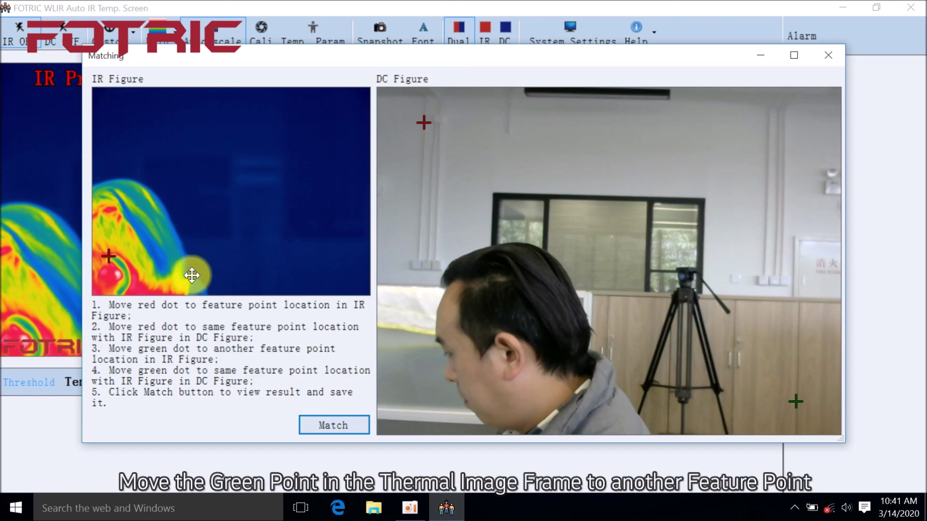
drag(423, 122, 496, 337)
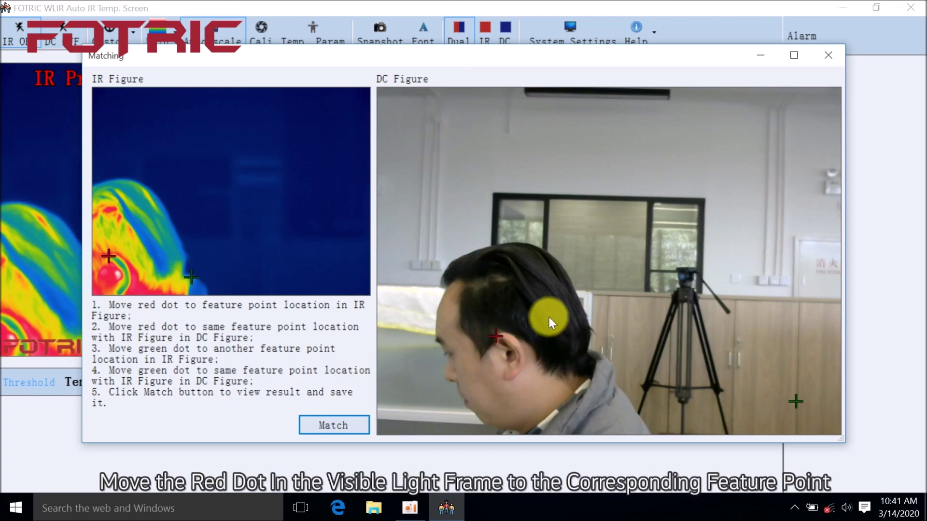
drag(496, 336, 496, 334)
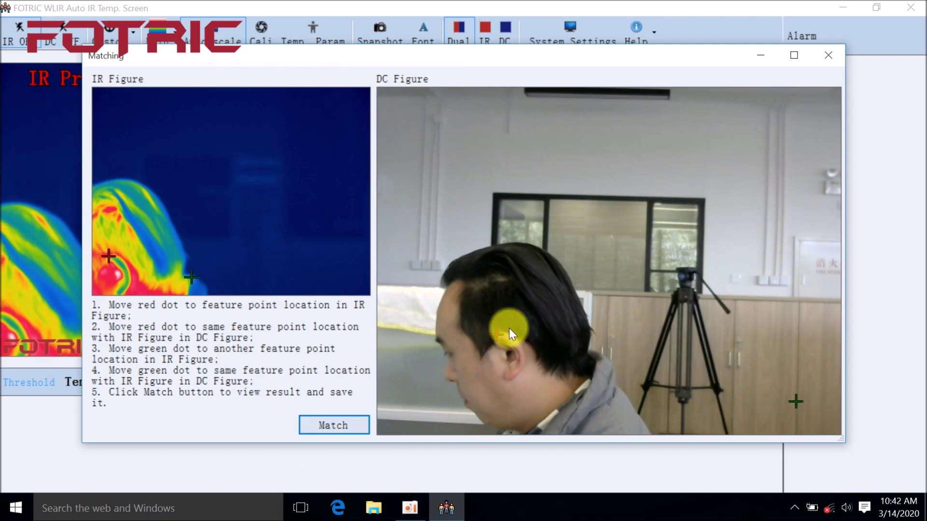
drag(795, 401, 618, 368)
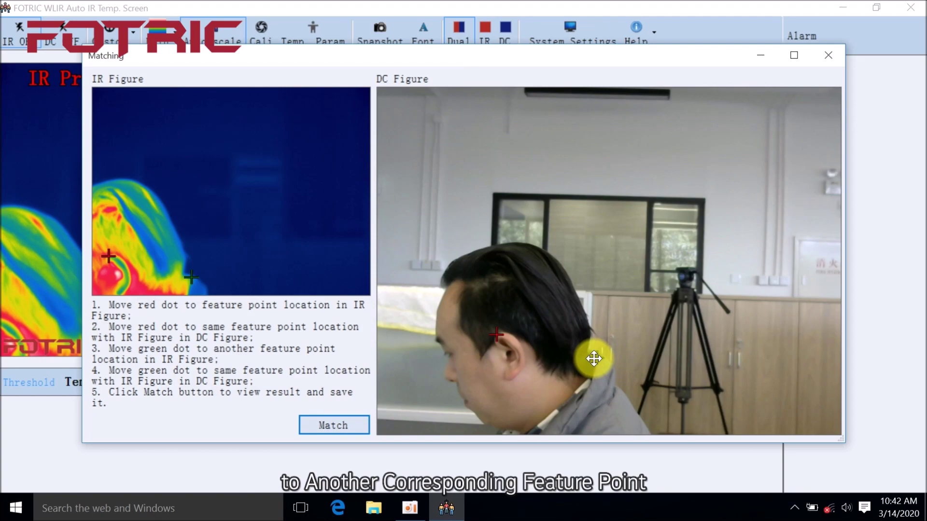
click(348, 418)
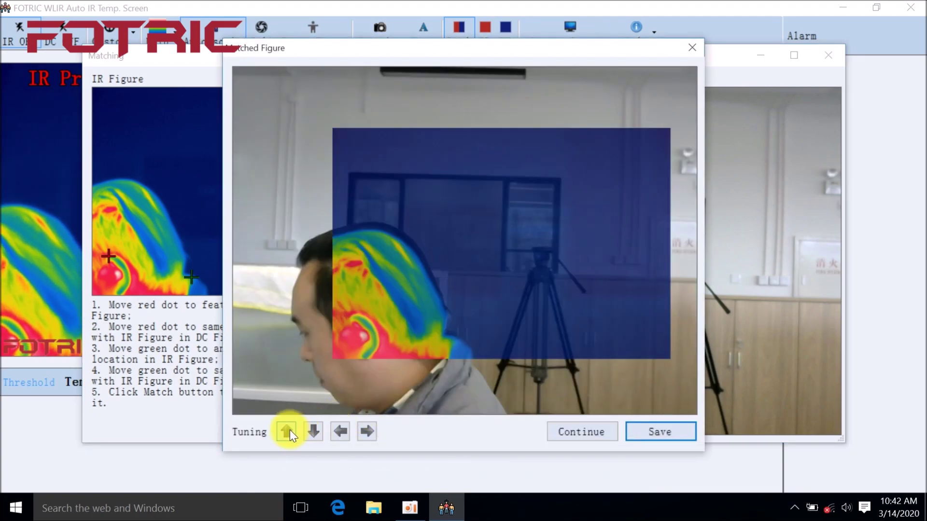
Step: Nudge the thermal overlay up four steps and right two, then save the match parameters
click(288, 430)
click(288, 430)
click(289, 430)
click(289, 430)
click(289, 430)
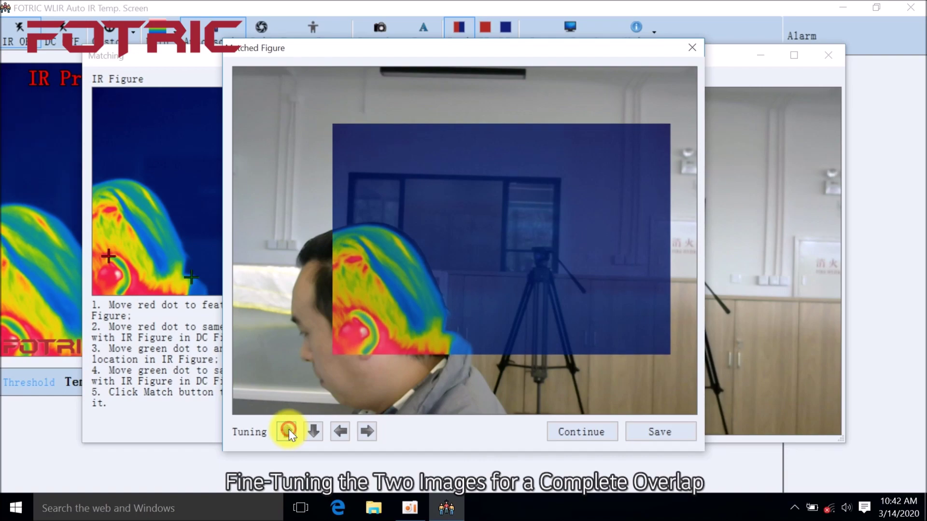
click(288, 430)
click(288, 430)
click(367, 431)
click(367, 431)
click(367, 431)
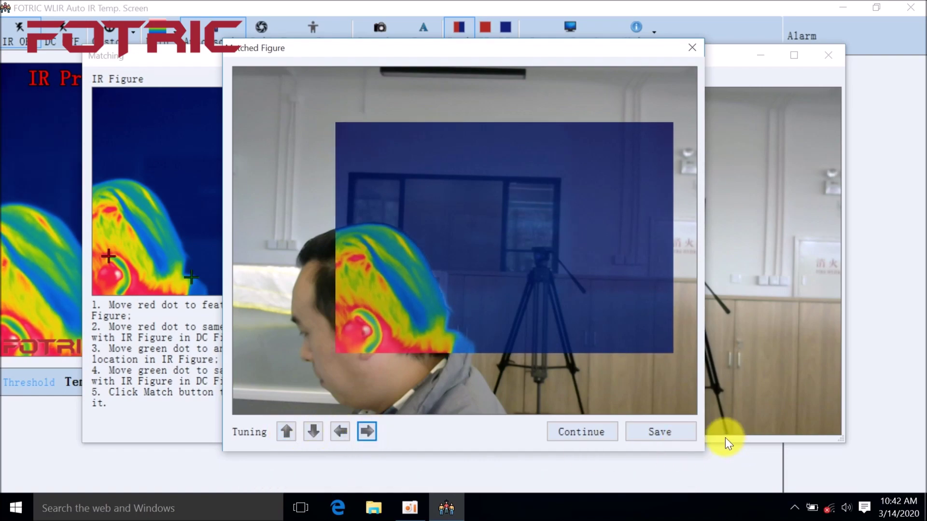
click(676, 431)
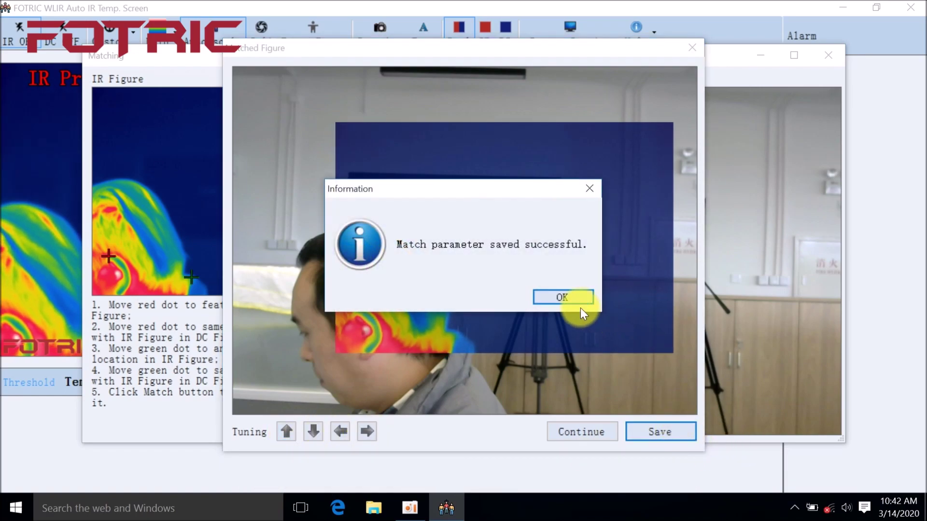
click(573, 303)
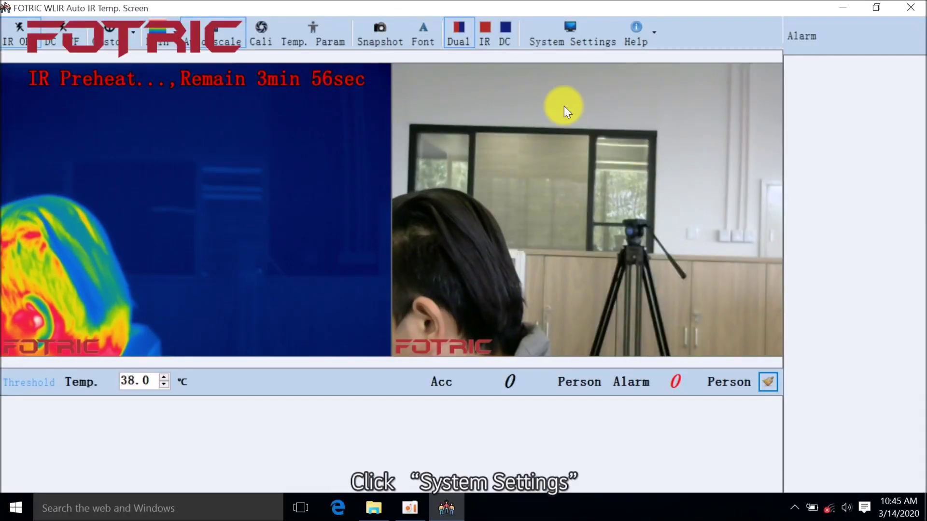
Step: Open System Settings to review the Alarm page with Threshold mode and Voice output
click(579, 42)
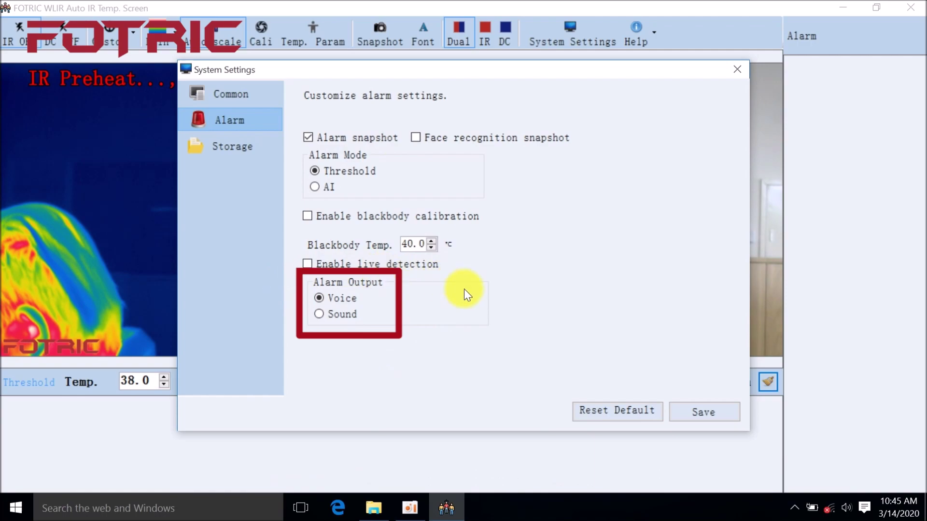
Step: Browse the Windows (C:) drive for a new save folder but cancel, keeping C:\WLIR
click(238, 147)
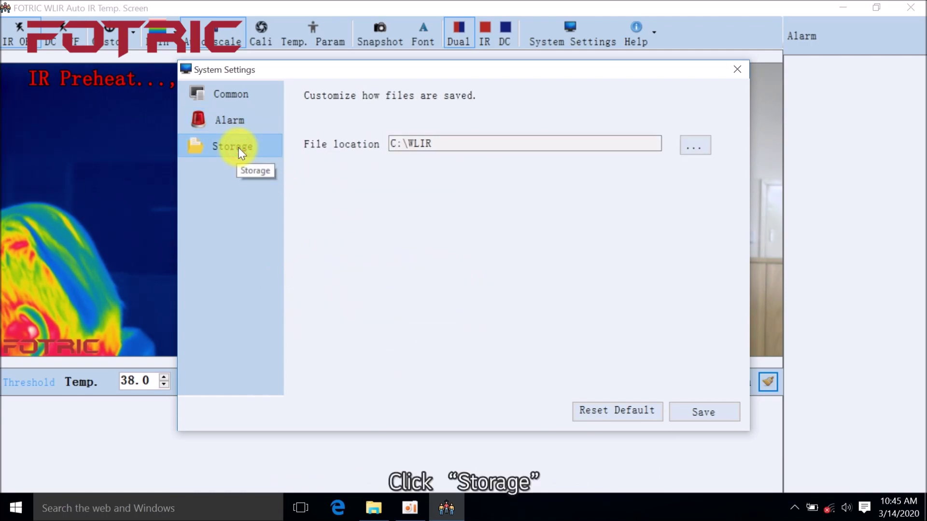
click(706, 146)
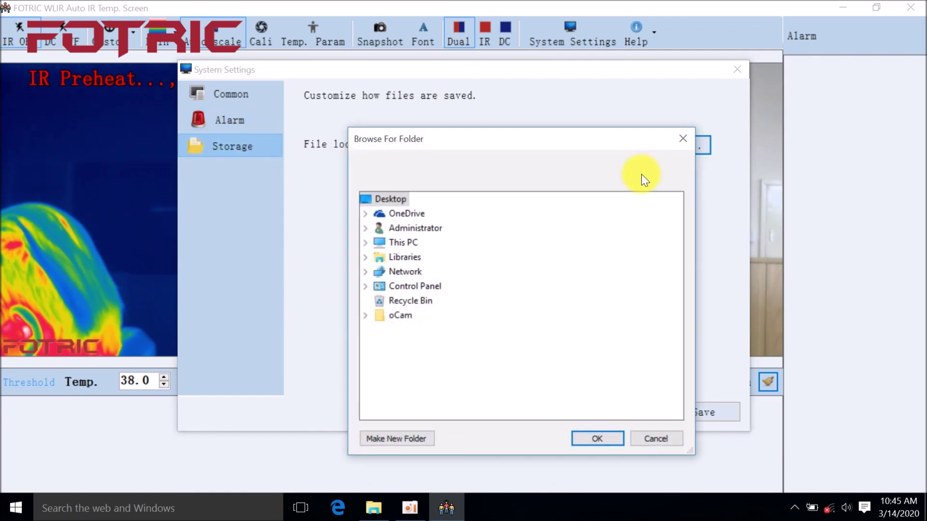
click(366, 242)
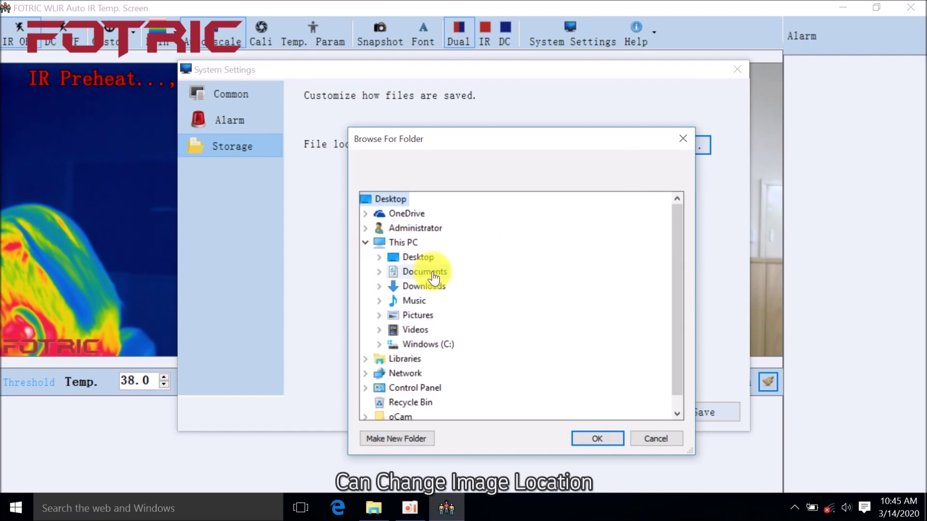
double_click(421, 344)
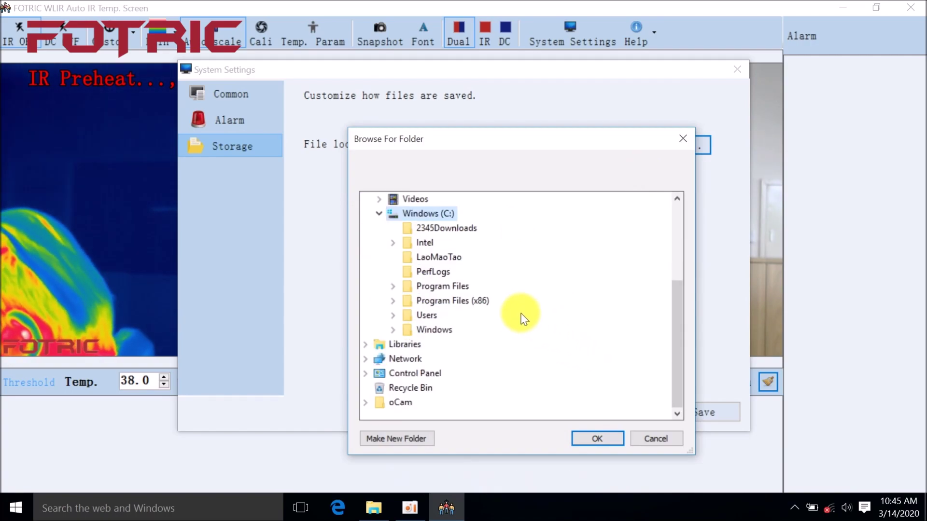
click(655, 438)
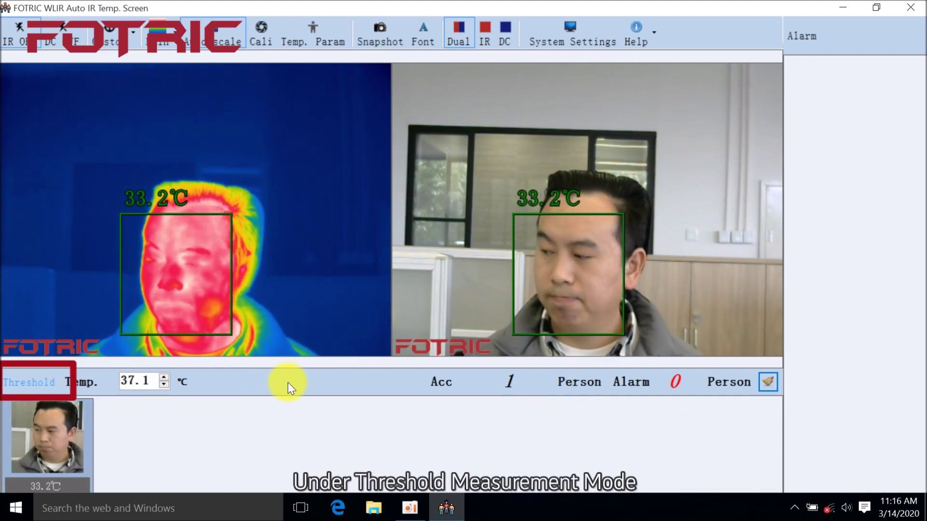
Step: Set the threshold alarm temperature to 37.1 °C and open the measurement parameters for editing
click(163, 377)
click(163, 377)
click(163, 377)
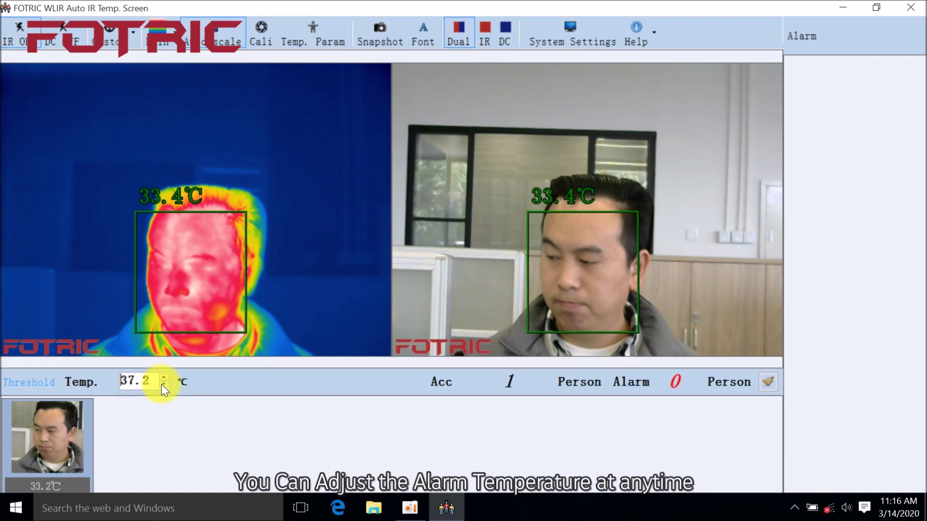
click(162, 384)
click(161, 384)
click(161, 384)
click(163, 378)
click(163, 378)
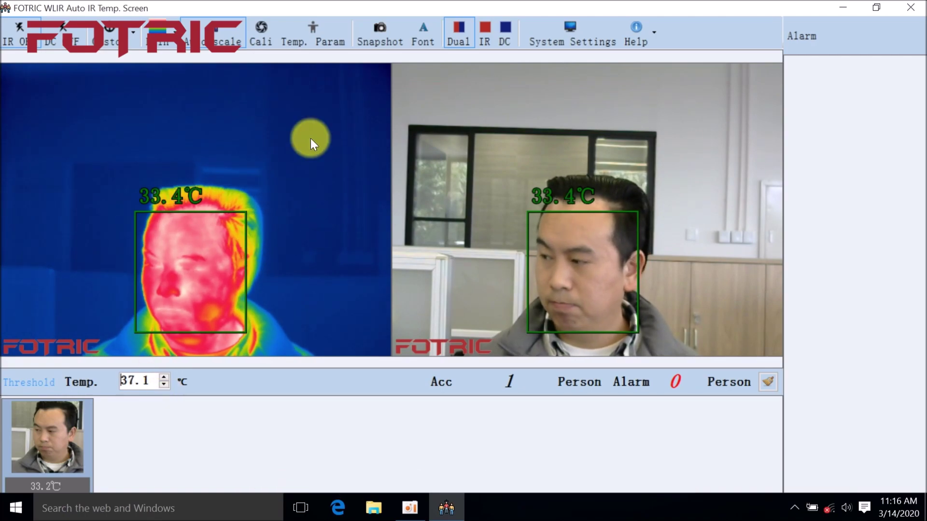
click(306, 36)
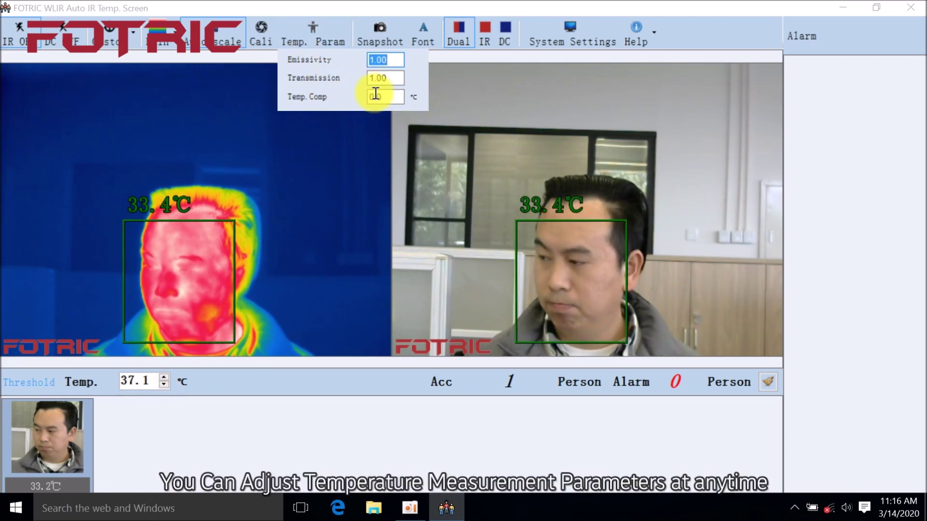
click(395, 82)
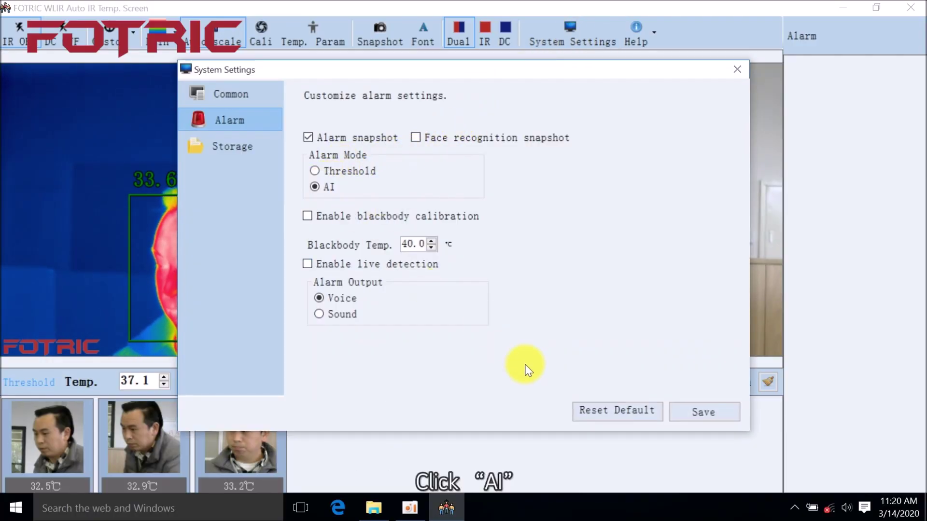
Step: Save the AI alarm mode and start the 10-set temperature resampling
click(698, 413)
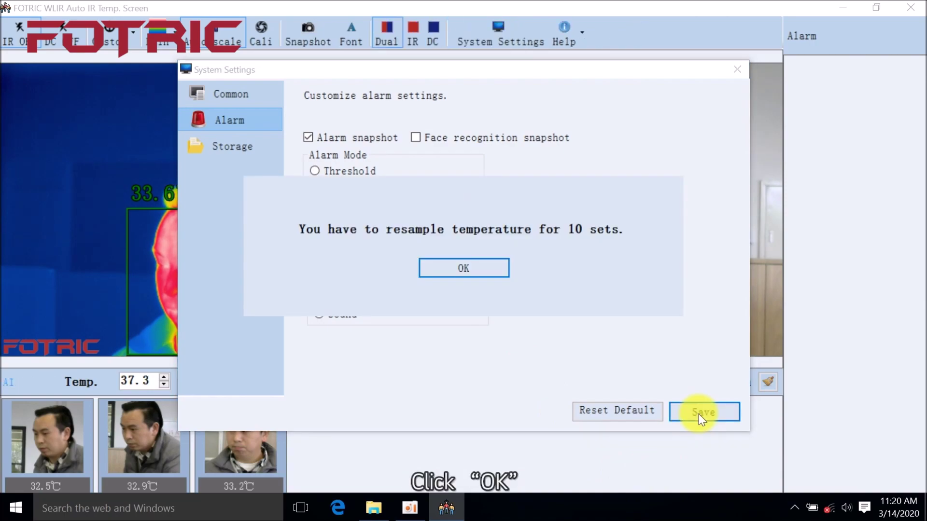
click(453, 271)
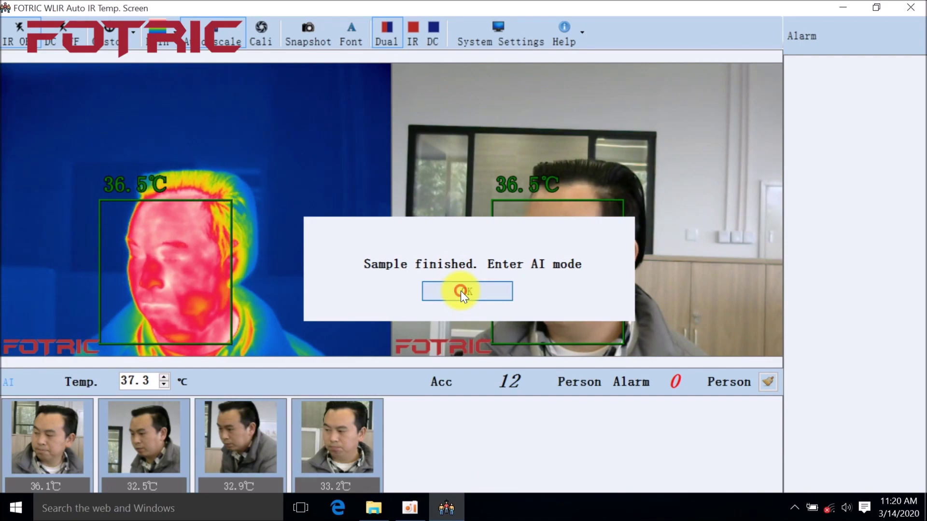
Step: Enter AI mode, lower the alarm temperature until a 36.4 °C alarm logs, then restore 37.3 °C
click(460, 290)
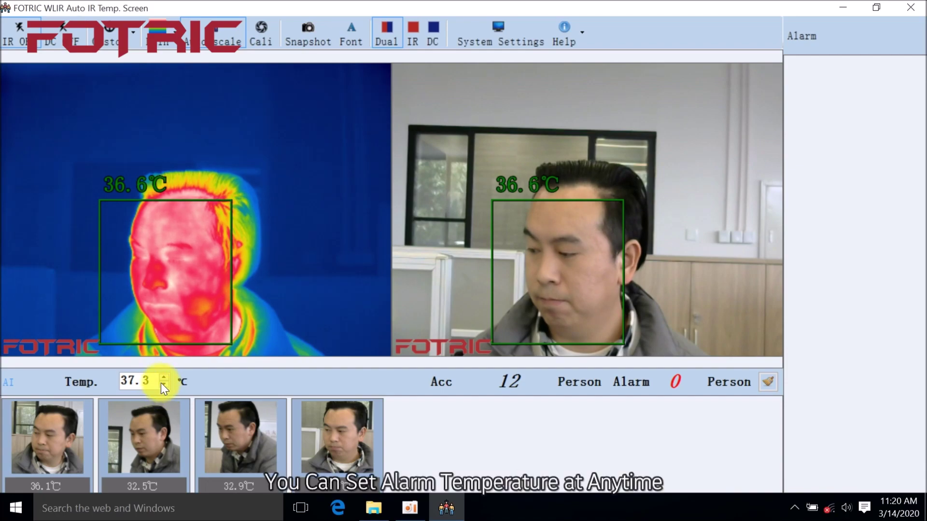
click(161, 384)
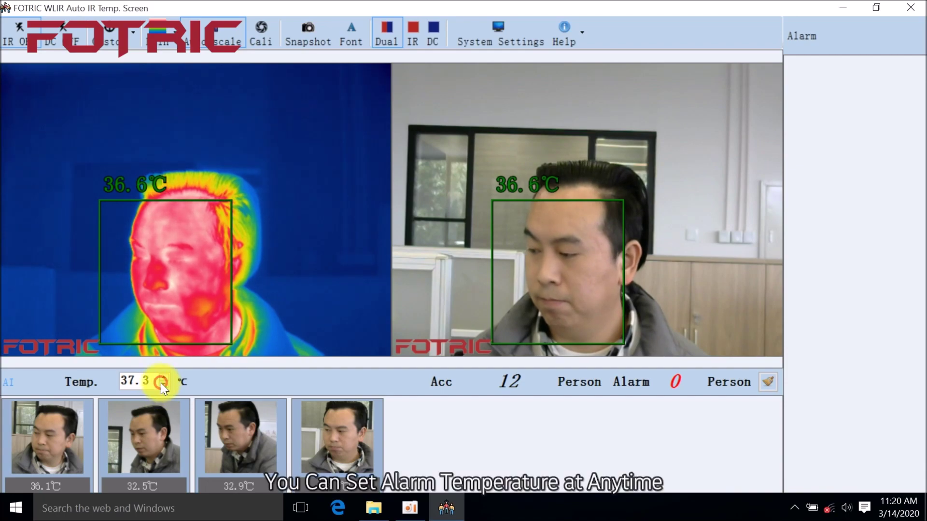
click(161, 383)
click(161, 383)
click(161, 384)
click(160, 384)
click(161, 383)
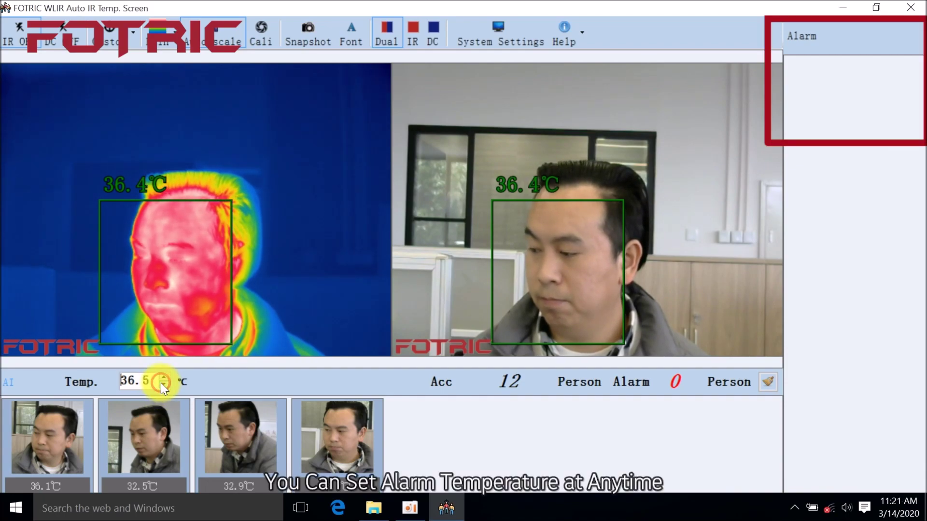
click(161, 383)
click(161, 384)
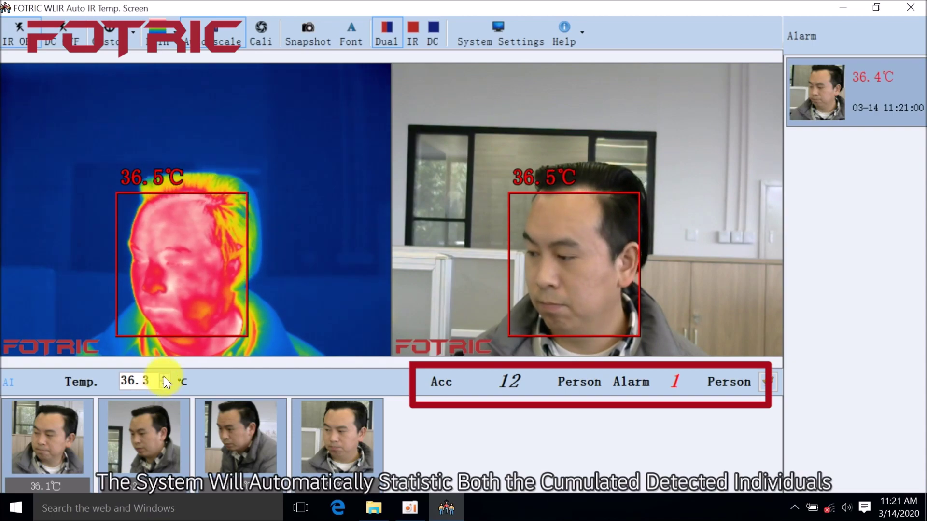
click(164, 376)
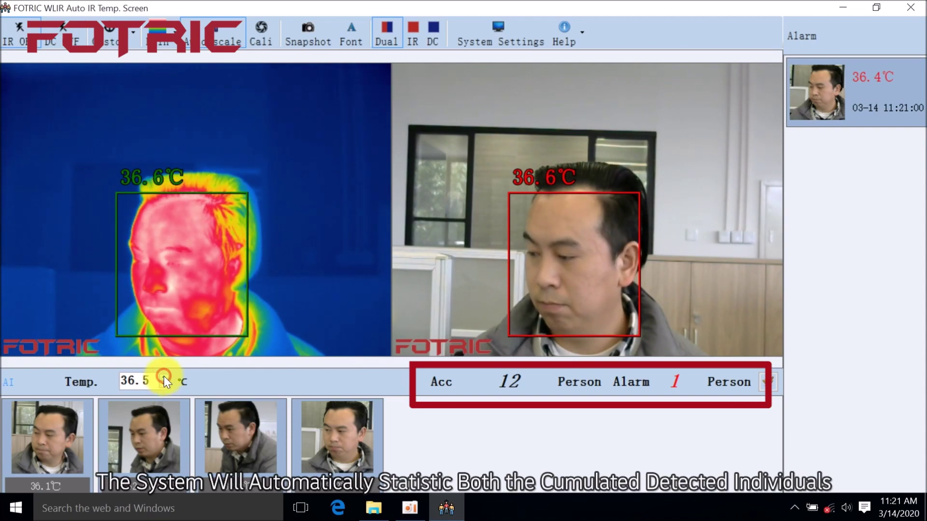
click(164, 376)
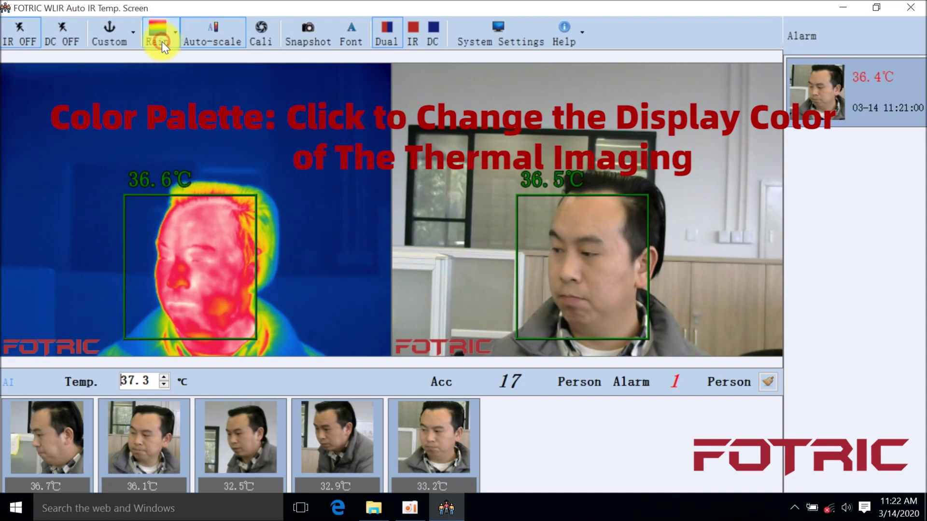
Step: Try the Grey and Iron palettes, then switch the thermal view to RainBow
click(161, 41)
click(170, 56)
click(167, 40)
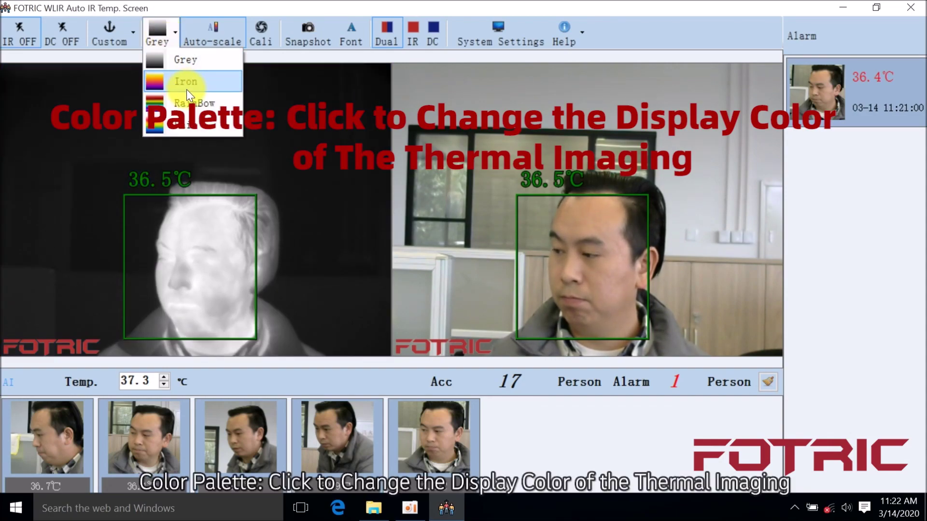
click(185, 83)
click(160, 33)
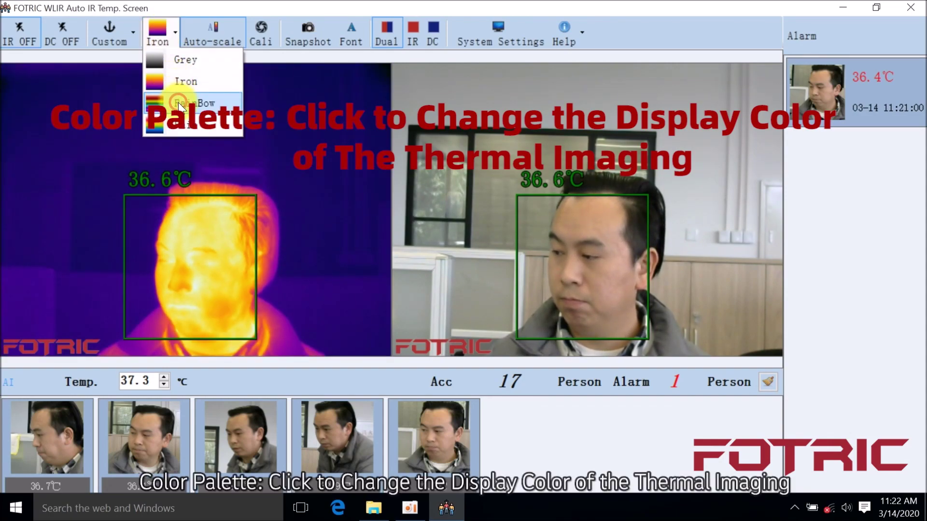
click(179, 104)
Step: Keep RainBow and set the temperature scale to Fixed Scale, showing 32.8 and 14.1 °C
click(163, 38)
click(179, 103)
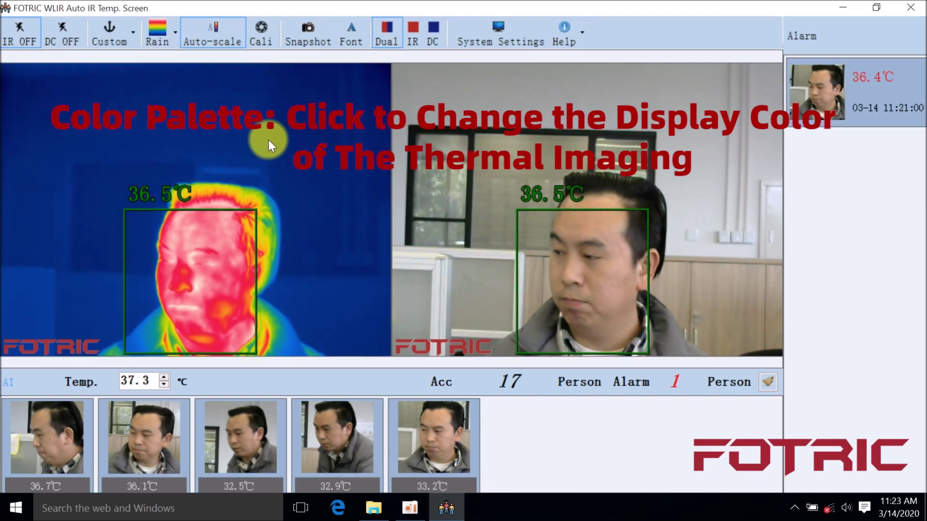
click(225, 37)
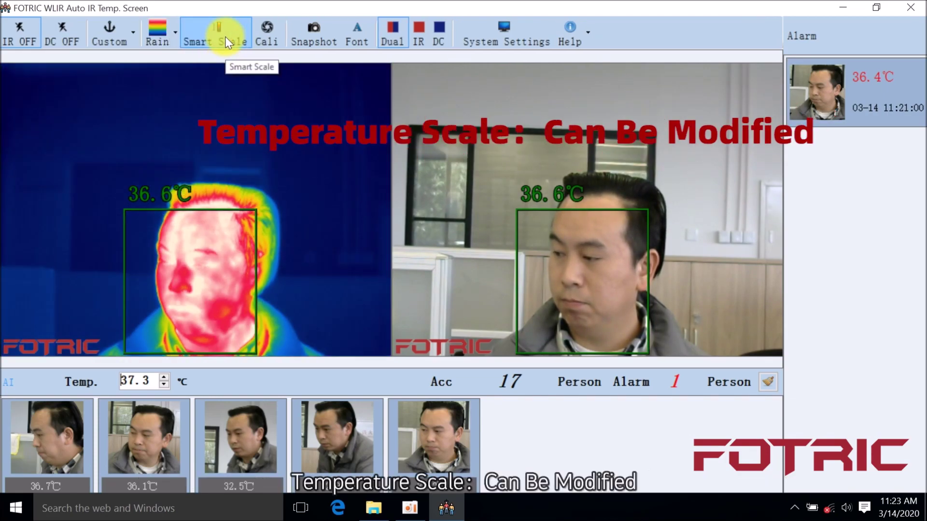
click(224, 36)
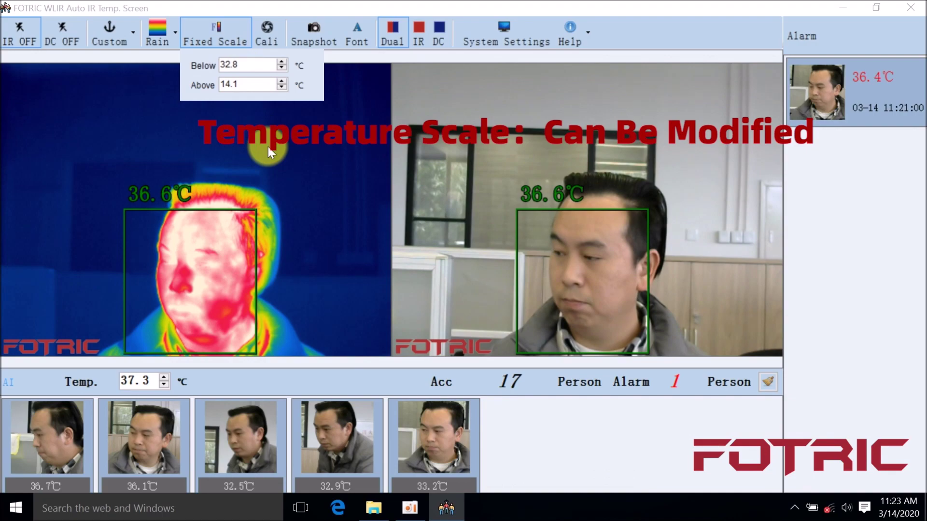
Step: Close the scale range panel, calibrate the thermal image, and take a real-time snapshot
click(221, 33)
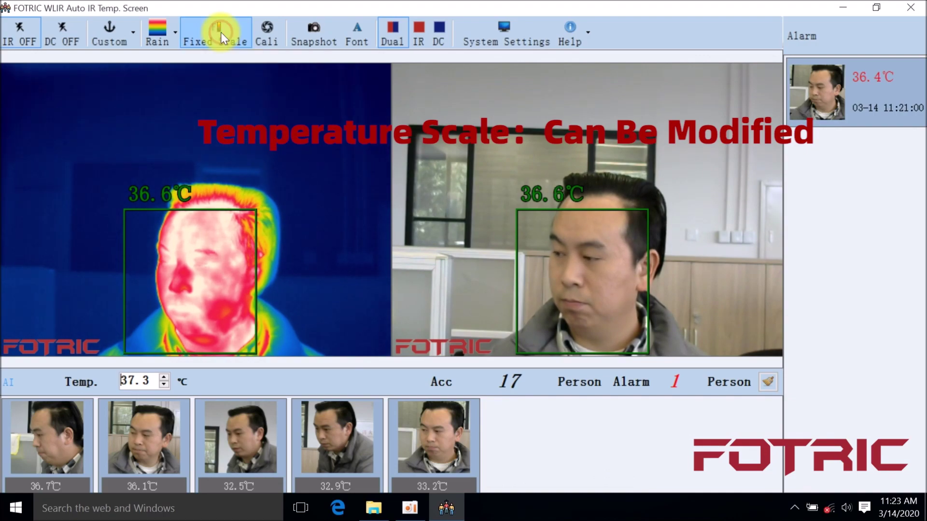
click(273, 39)
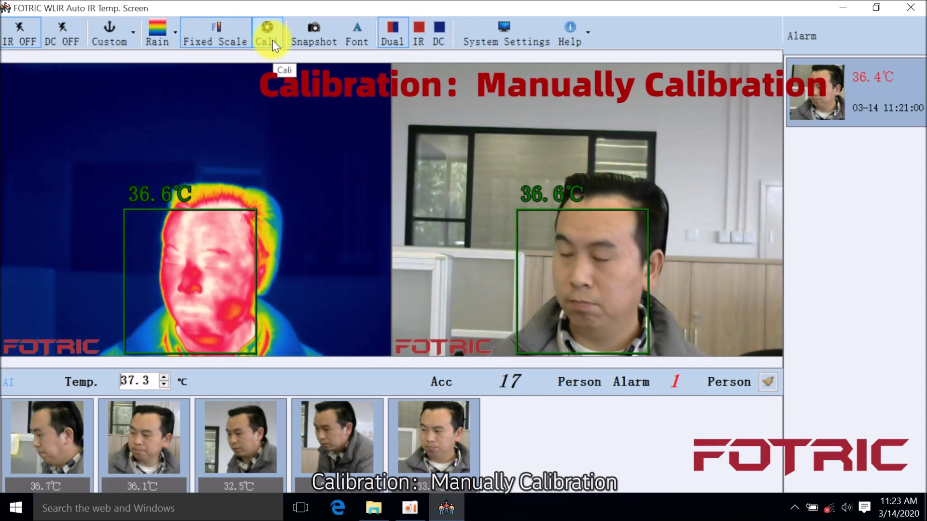
click(318, 37)
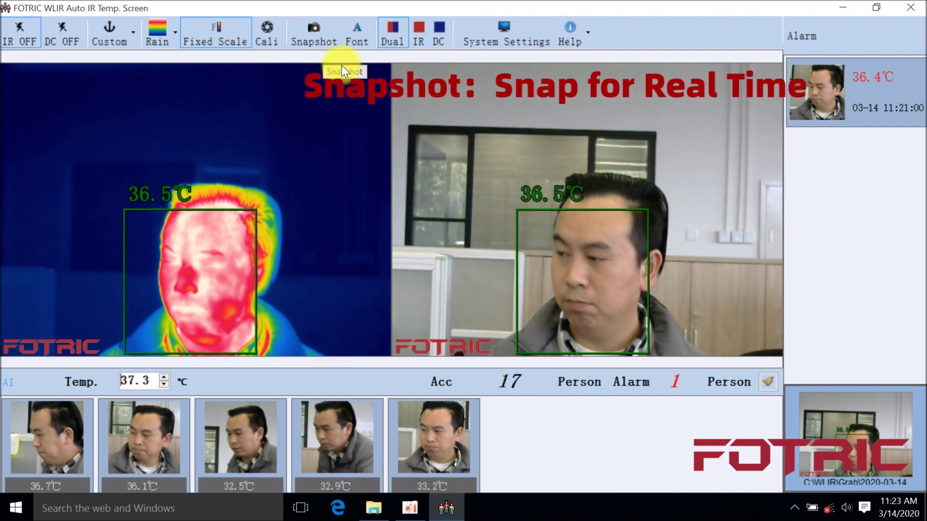
Step: Set the temperature label font to 72-point bold SimSun
click(358, 37)
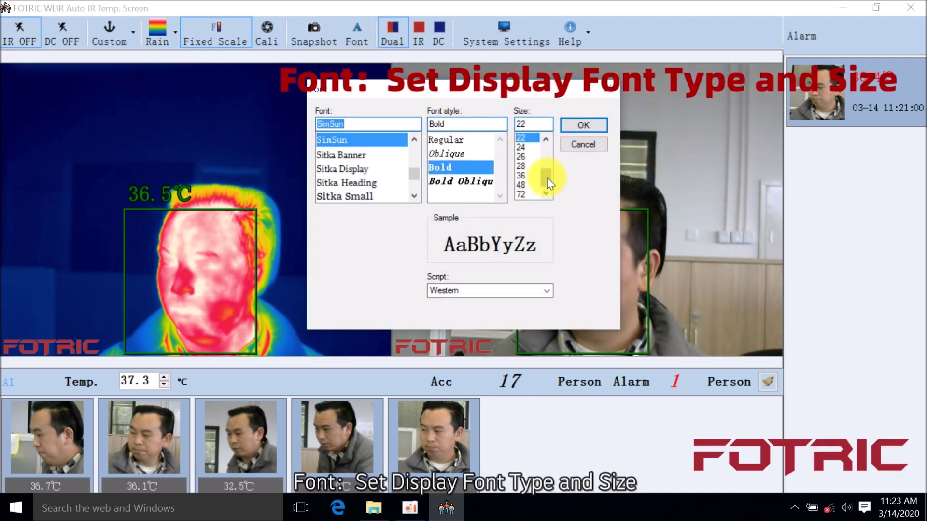
mouse_move(546, 177)
mouse_down()
mouse_move(546, 164)
mouse_move(549, 190)
mouse_up()
click(524, 186)
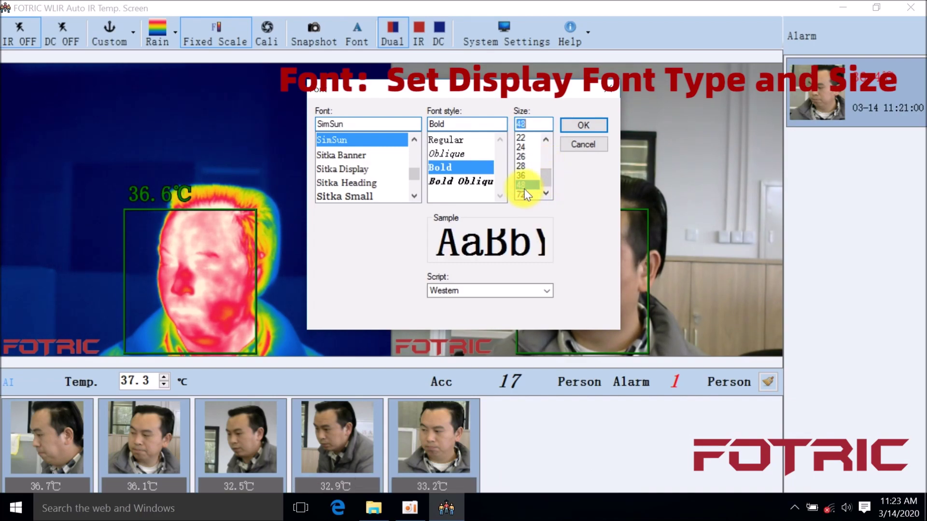
click(524, 194)
click(585, 124)
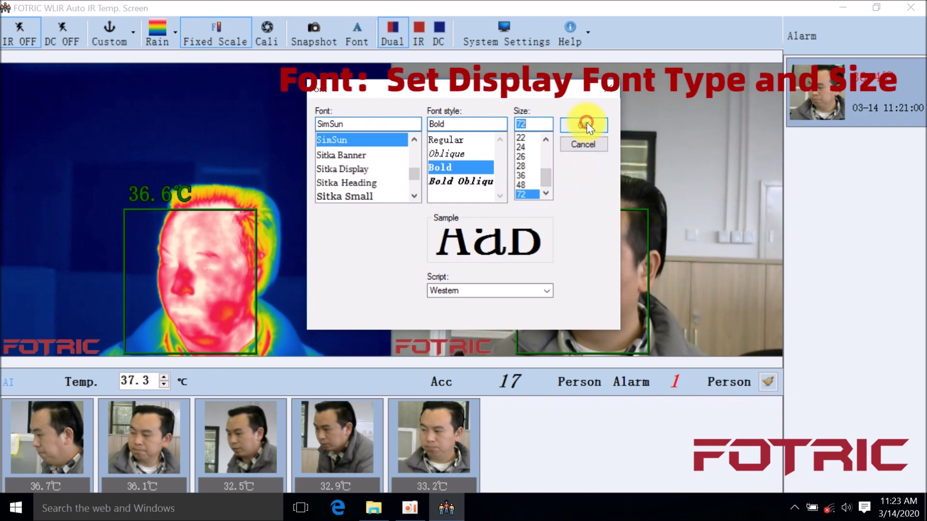
Step: Cycle through IR-only and DC-only views back to Dual, then view WLIR version 1.0.2.7425 in About
click(421, 34)
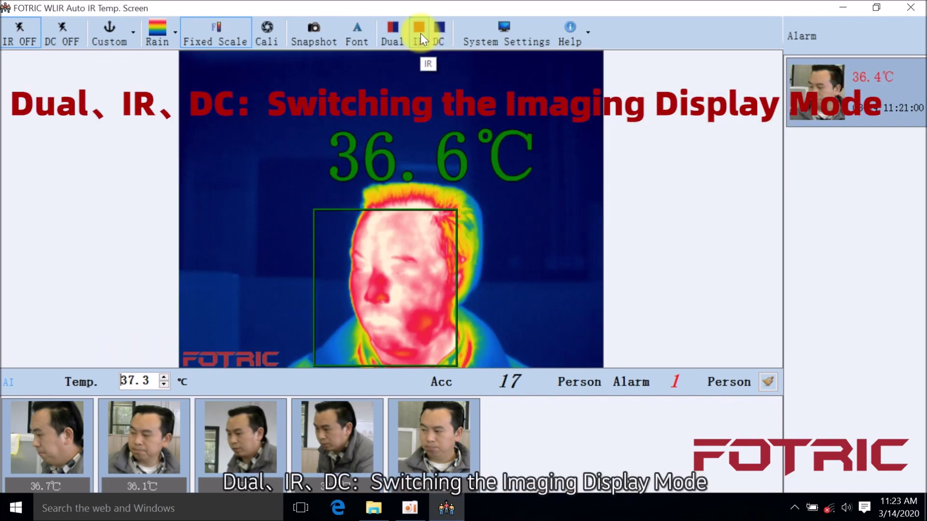
click(443, 41)
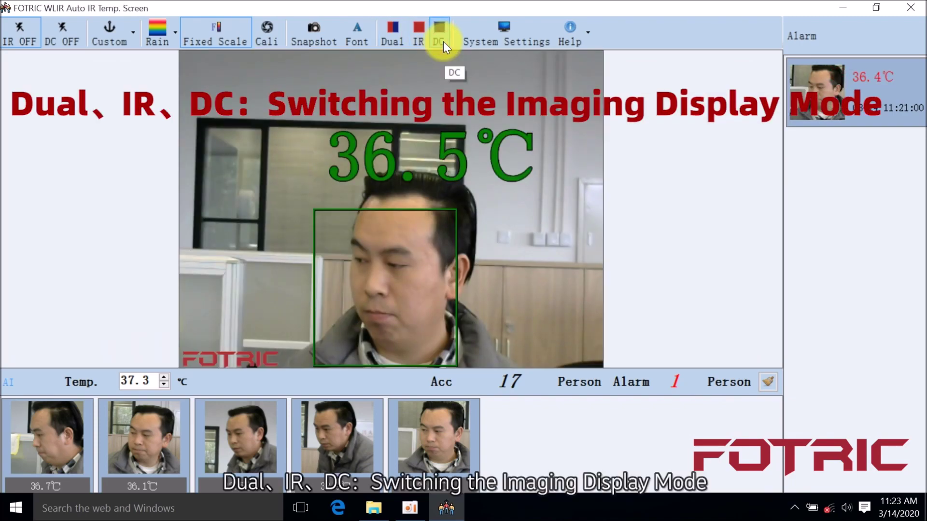
click(391, 39)
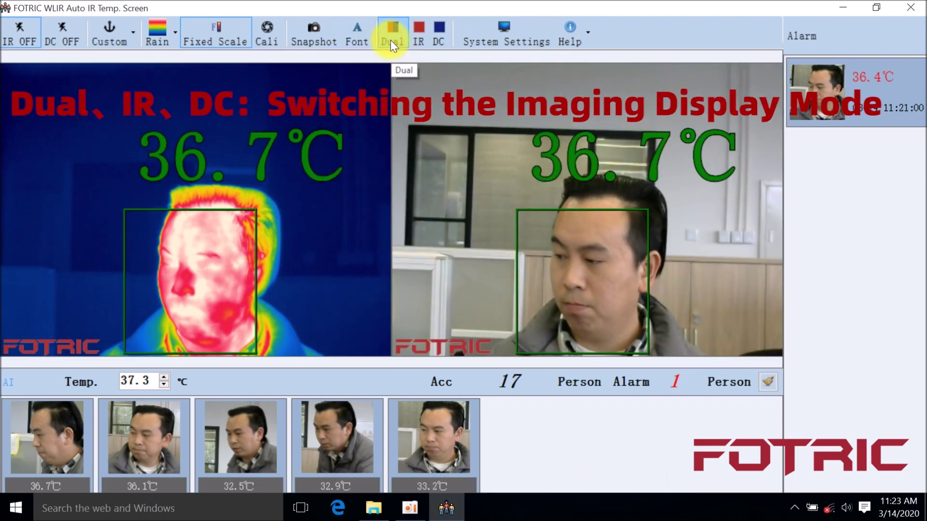
click(578, 45)
click(595, 79)
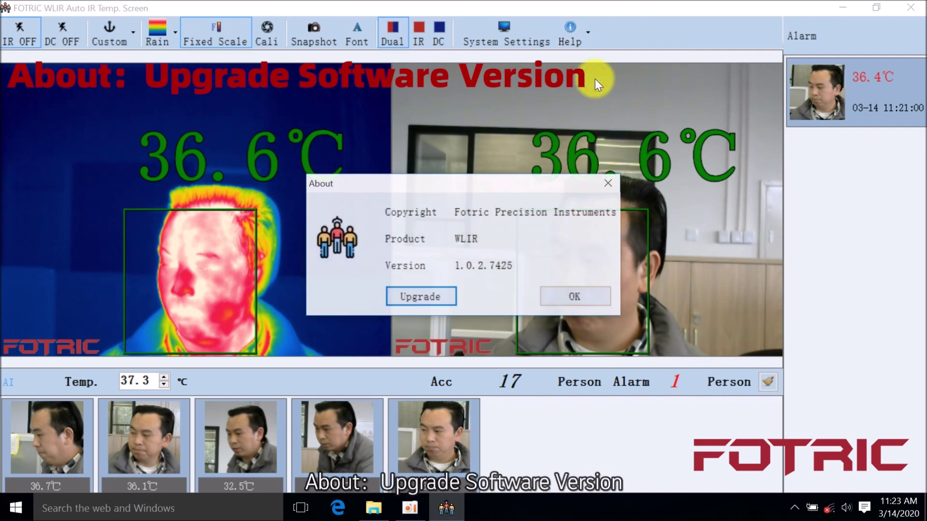